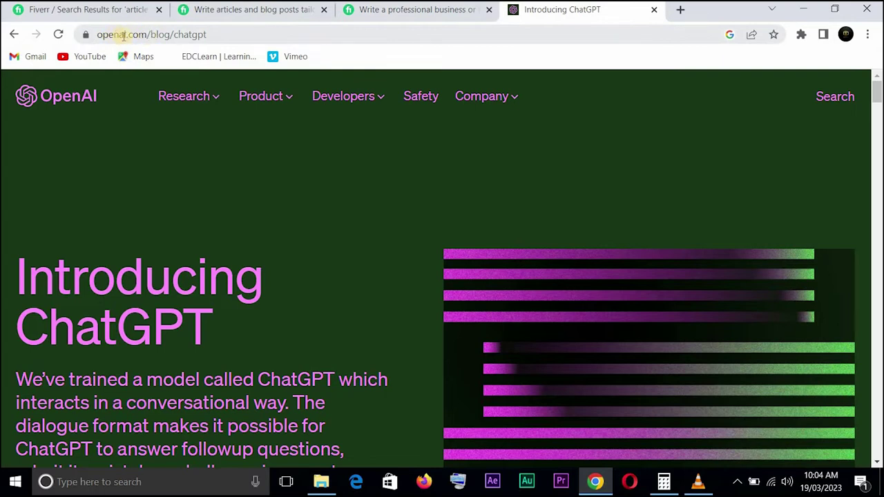
{"action": "left_click", "coordinate": [221, 36]}
{"action": "key", "text": "ctrl+a"}
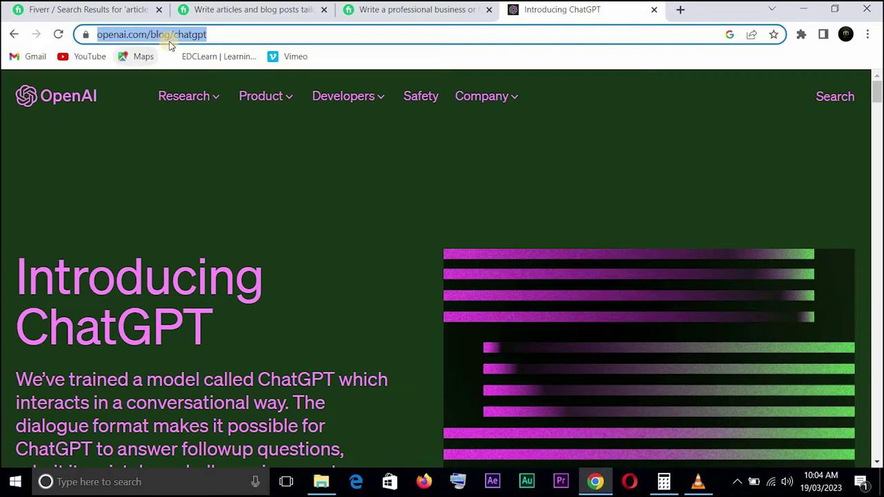
{"action": "left_click", "coordinate": [227, 36]}
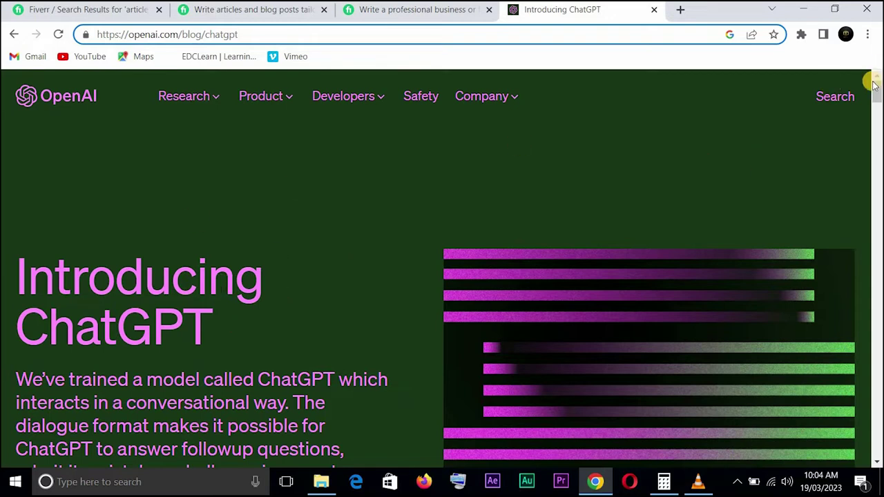
{"action": "left_click_drag", "start_coordinate": [877, 93], "coordinate": [880, 102]}
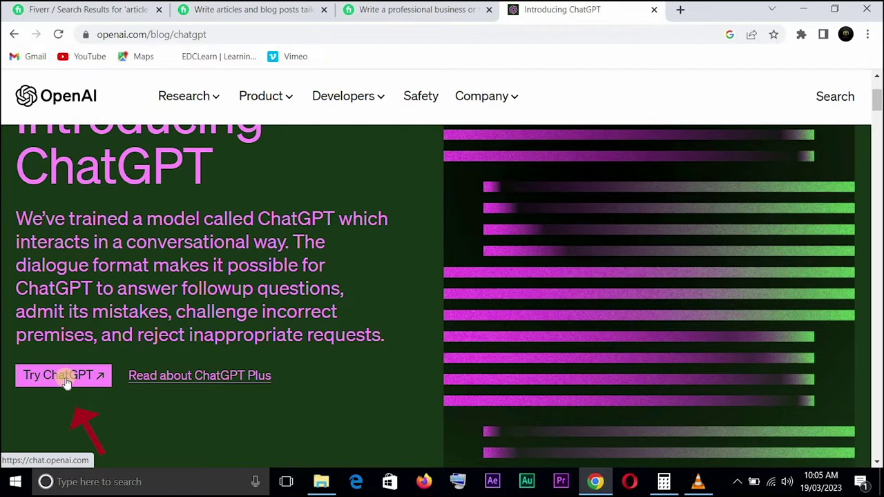
- Start ChatGPT sign-up in a new tab using the saved email address
{"action": "left_click", "coordinate": [67, 382]}
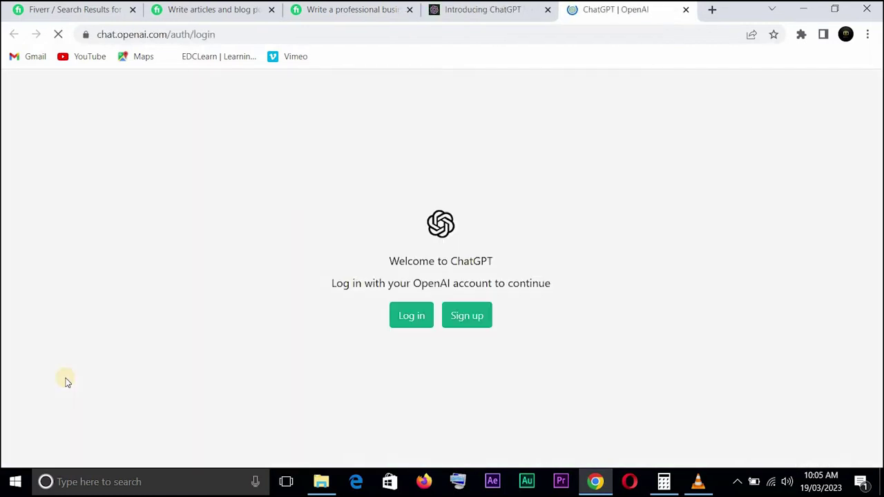
{"action": "left_click", "coordinate": [475, 316]}
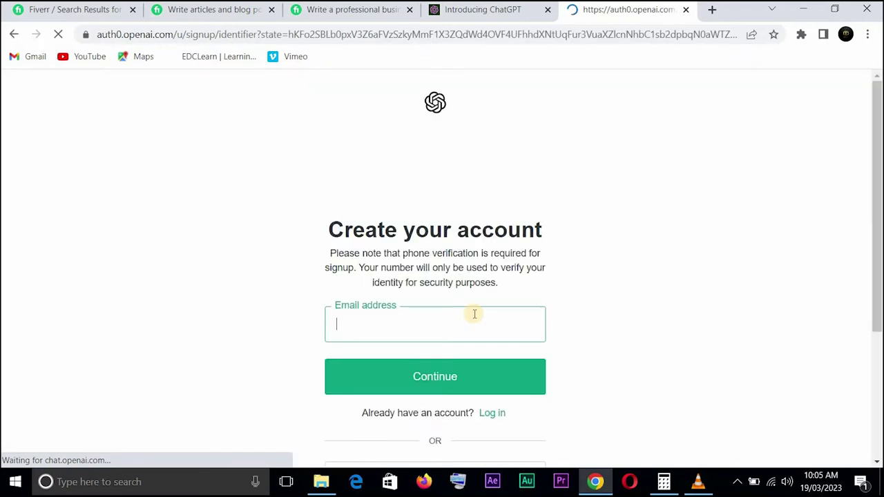
{"action": "left_click", "coordinate": [446, 338]}
{"action": "left_click", "coordinate": [443, 366]}
{"action": "left_click", "coordinate": [449, 380]}
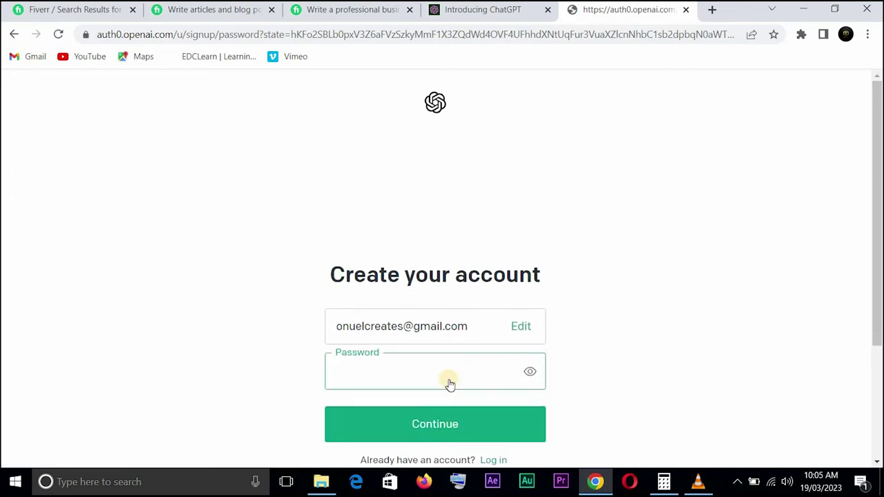
- Set a stronger account password after the first attempt, reaching email verification
{"action": "type", "text": "••"}
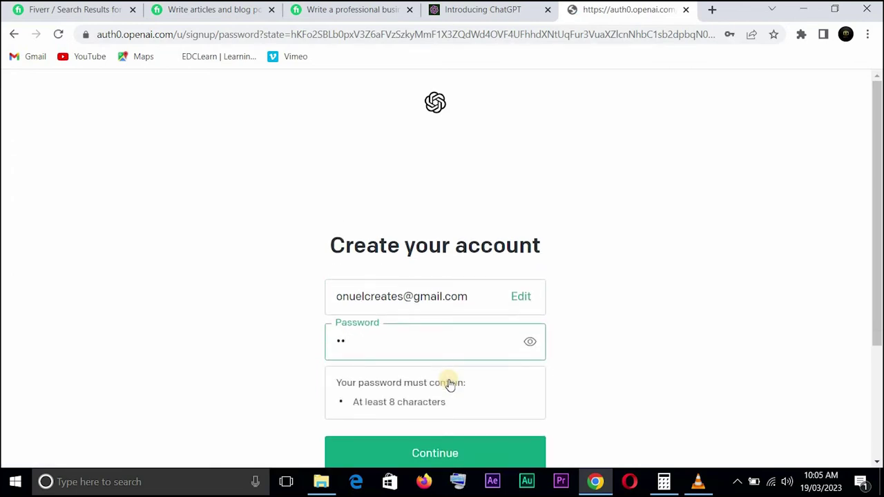
{"action": "type", "text": "•••••"}
{"action": "key", "text": "BackSpace"}
{"action": "key", "text": "BackSpace"}
{"action": "key", "text": "BackSpace"}
{"action": "key", "text": "BackSpace"}
{"action": "key", "text": "BackSpace"}
{"action": "key", "text": "BackSpace"}
{"action": "key", "text": "BackSpace"}
{"action": "type", "text": "••••••••••"}
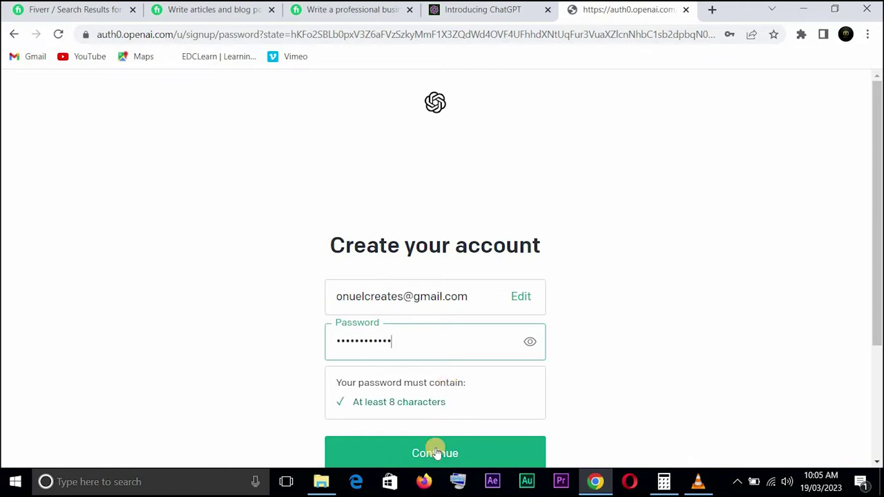
{"action": "left_click", "coordinate": [435, 450]}
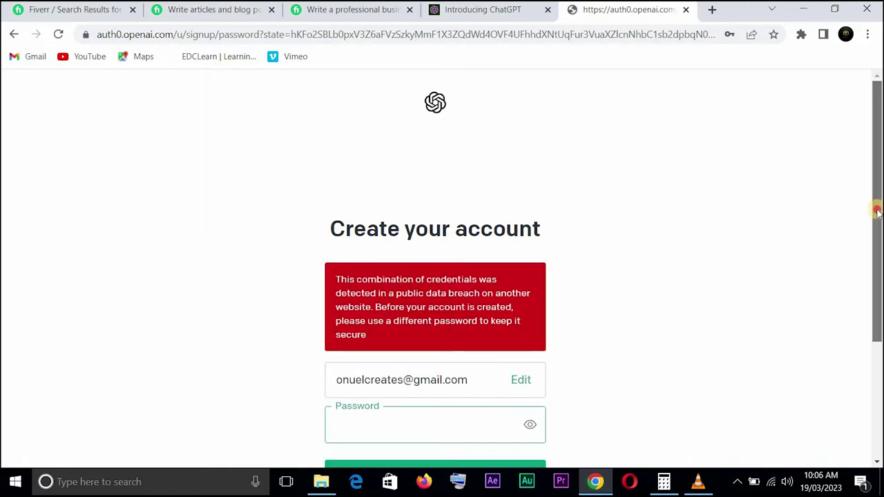
{"action": "scroll", "coordinate": [875, 188], "scroll_direction": "down", "scroll_amount": 2}
{"action": "left_click", "coordinate": [470, 297]}
{"action": "type", "text": "••••••••••••••••"}
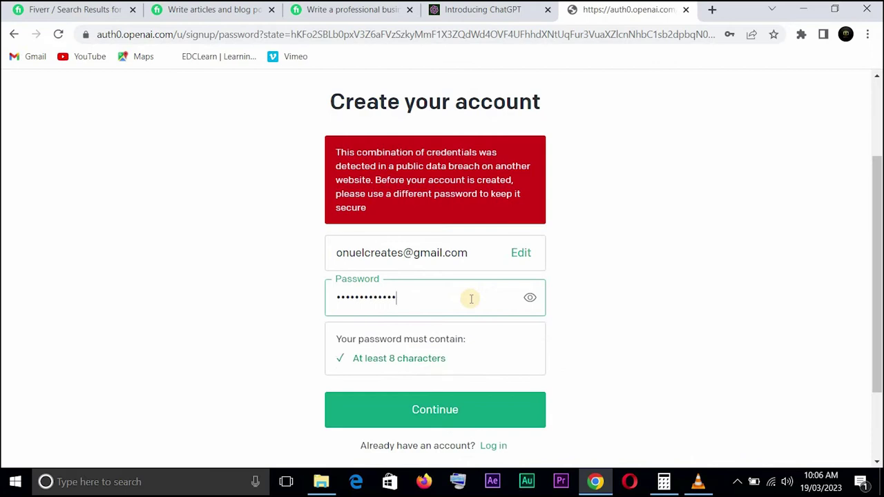
{"action": "left_click", "coordinate": [439, 421]}
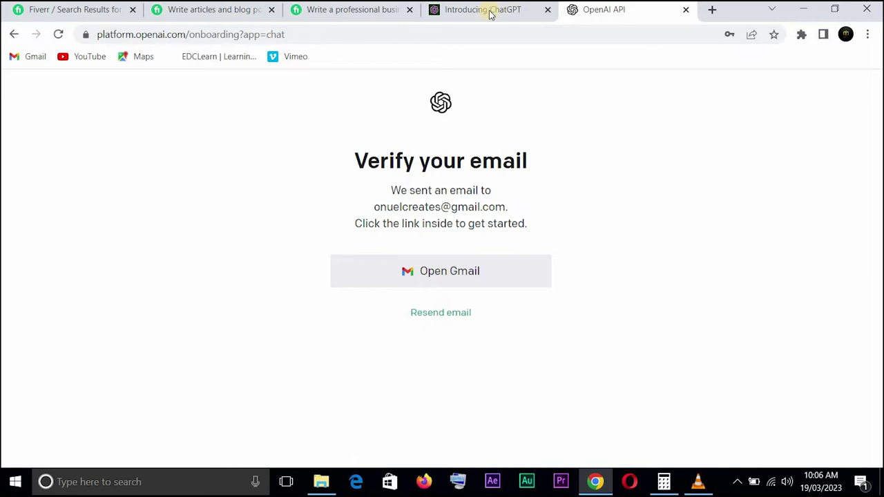
- In Gmail, open OpenAI's verification message and confirm the account's email address
{"action": "left_click", "coordinate": [710, 8]}
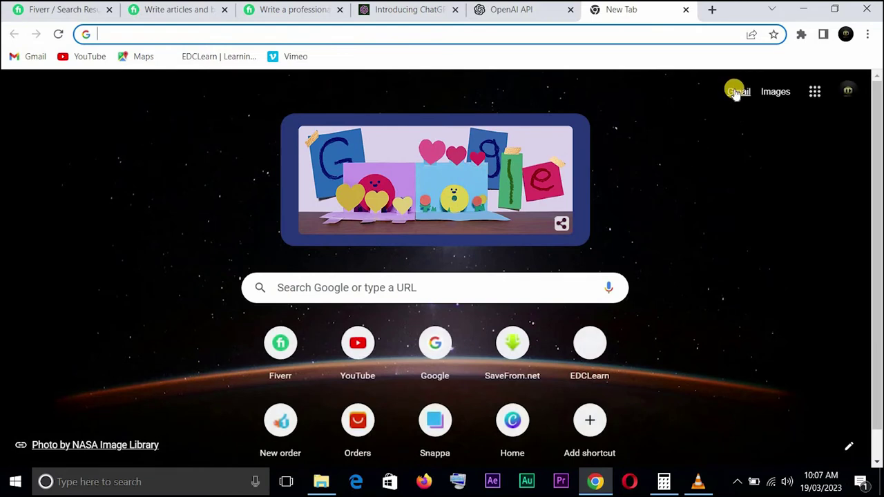
{"action": "left_click", "coordinate": [736, 92]}
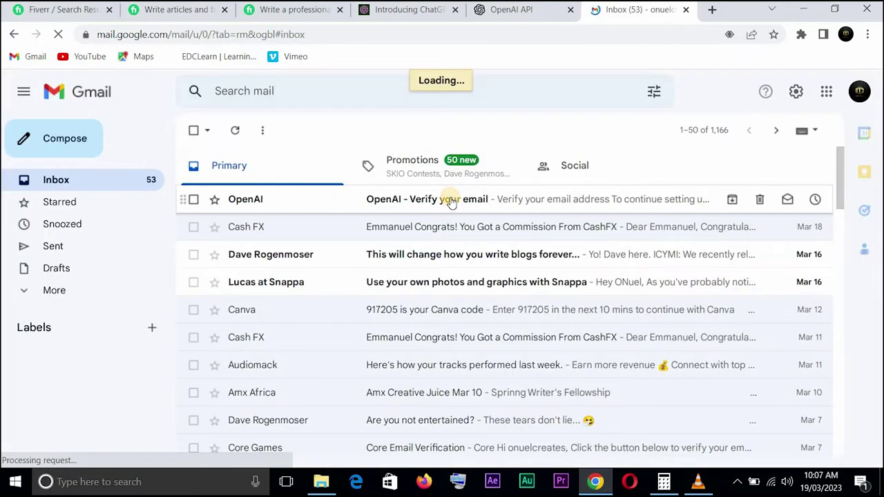
{"action": "left_click", "coordinate": [450, 200]}
{"action": "scroll", "coordinate": [438, 397], "scroll_direction": "down", "scroll_amount": 1}
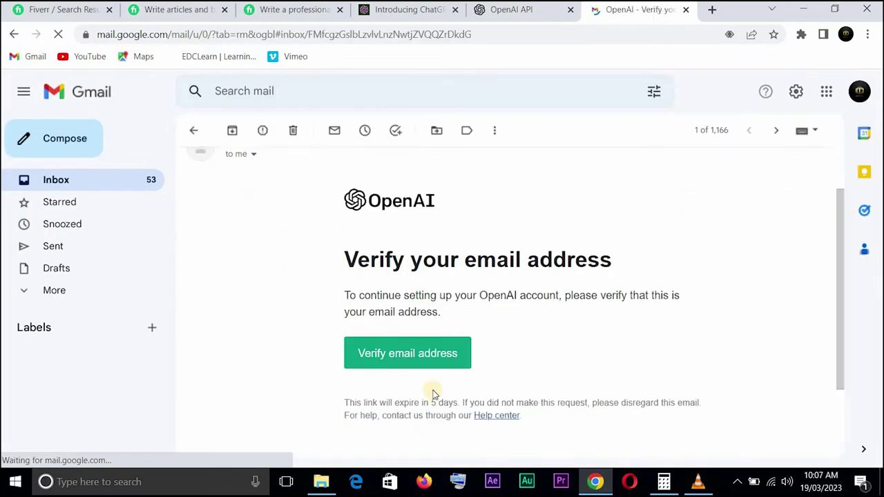
{"action": "left_click", "coordinate": [430, 357]}
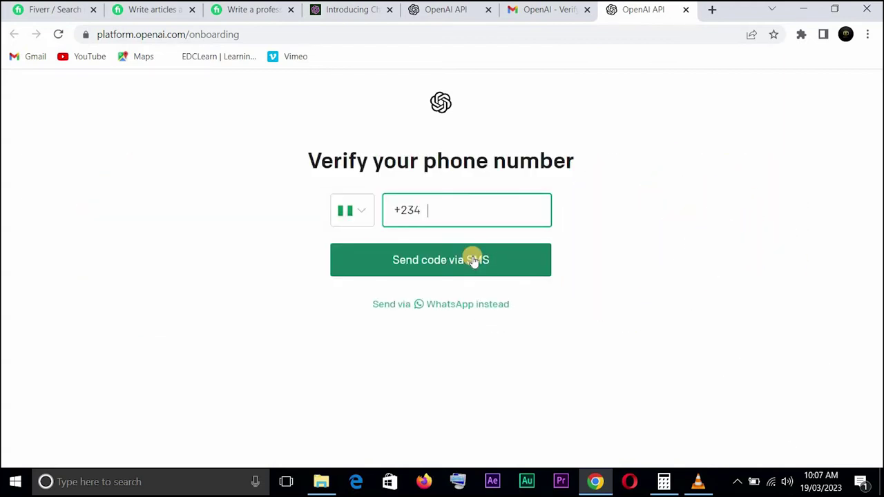
- Verify the account's phone number with the SMS code and advance past the first welcome notice
{"action": "key", "text": "BackSpace"}
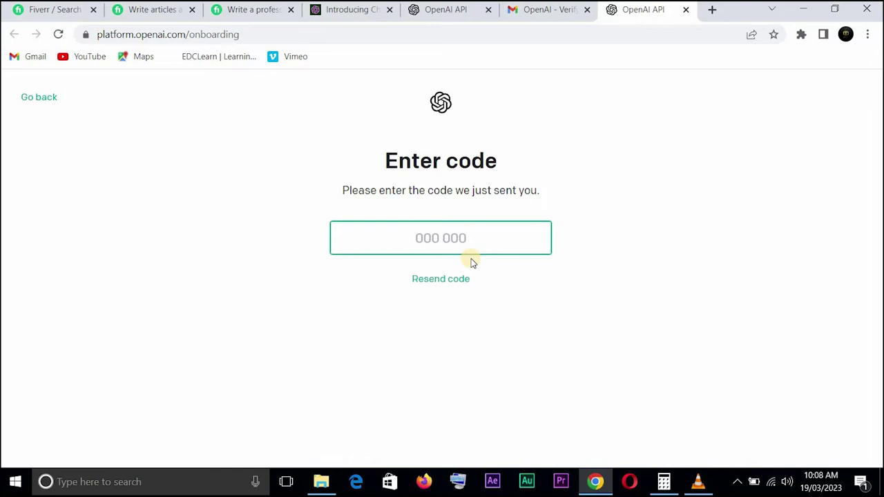
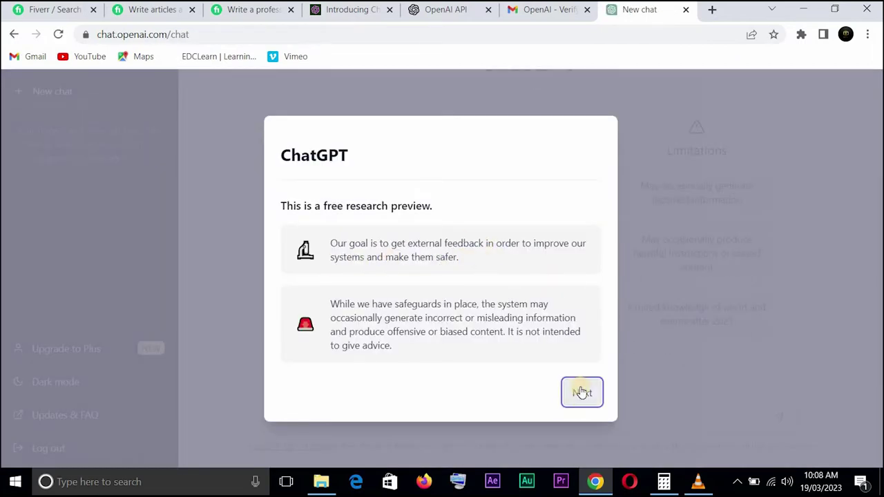
{"action": "left_click", "coordinate": [583, 391]}
- Close the final welcome notice with Done so the empty chat is ready
{"action": "left_click", "coordinate": [580, 379]}
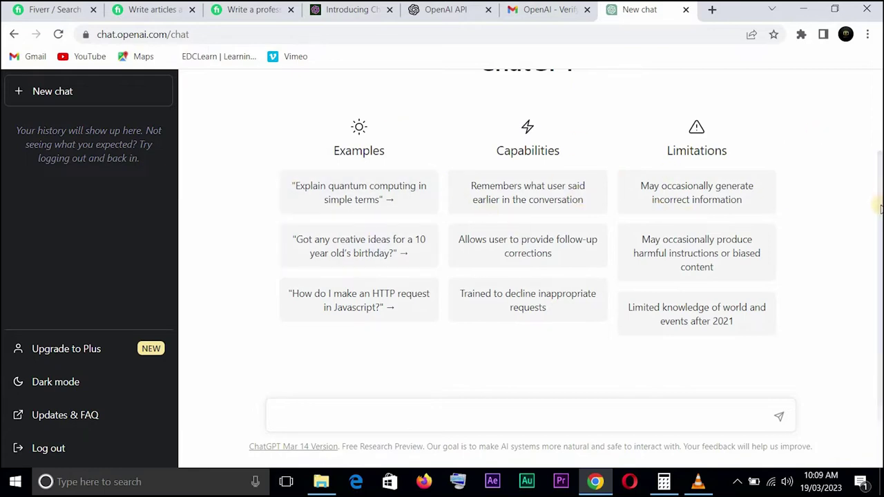
{"action": "left_click_drag", "start_coordinate": [878, 177], "coordinate": [879, 257]}
- Send the prompt 'write me 500 words on how to start up a business'
{"action": "type", "text": "wr"}
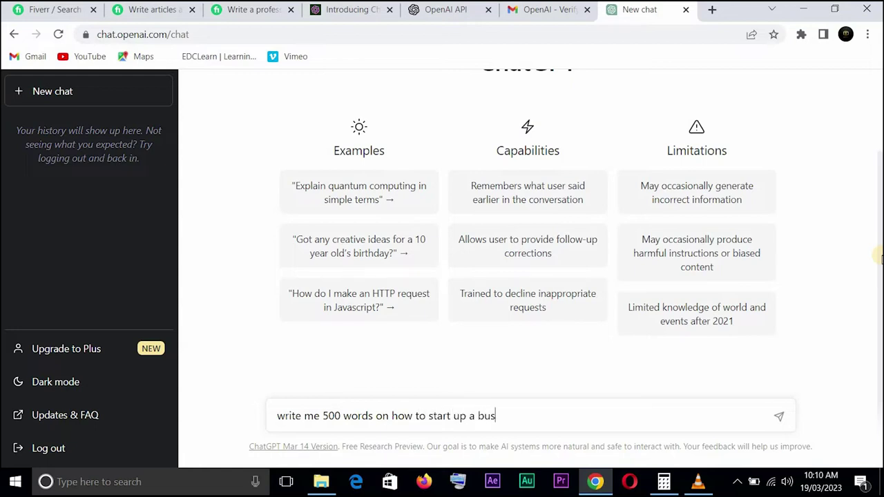
{"action": "type", "text": "ss"}
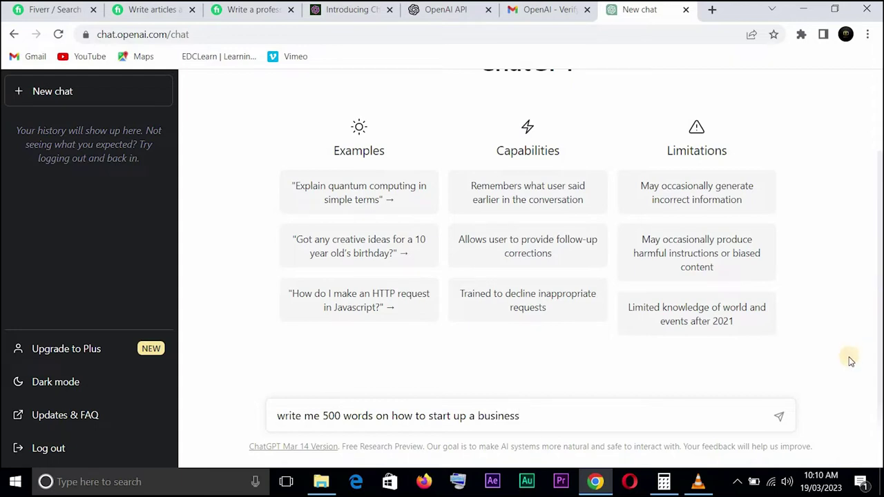
{"action": "left_click", "coordinate": [777, 419]}
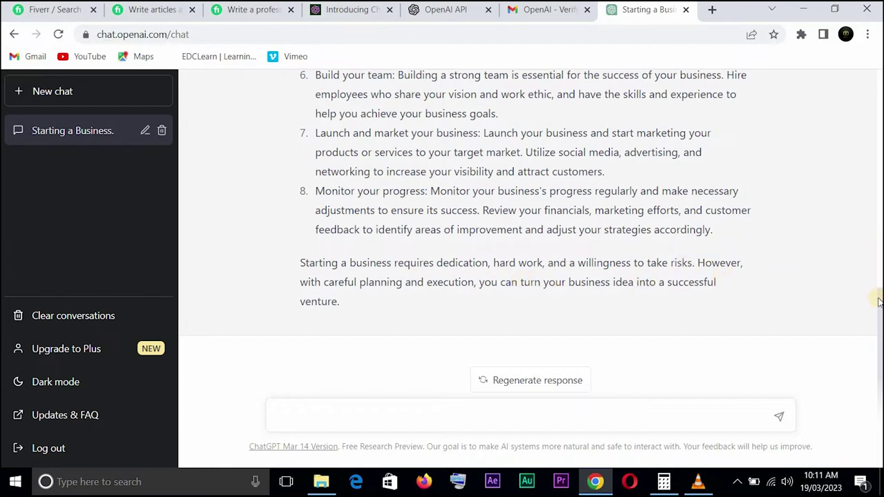
{"action": "left_click_drag", "start_coordinate": [878, 274], "coordinate": [870, 94]}
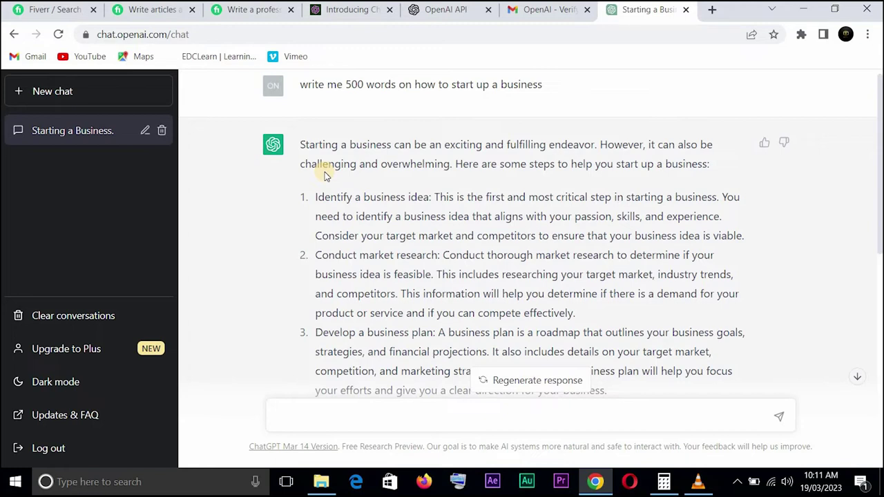
- Search for a word counter and open the WordCounter site in a new tab
{"action": "left_click", "coordinate": [712, 11]}
{"action": "type", "text": "word c"}
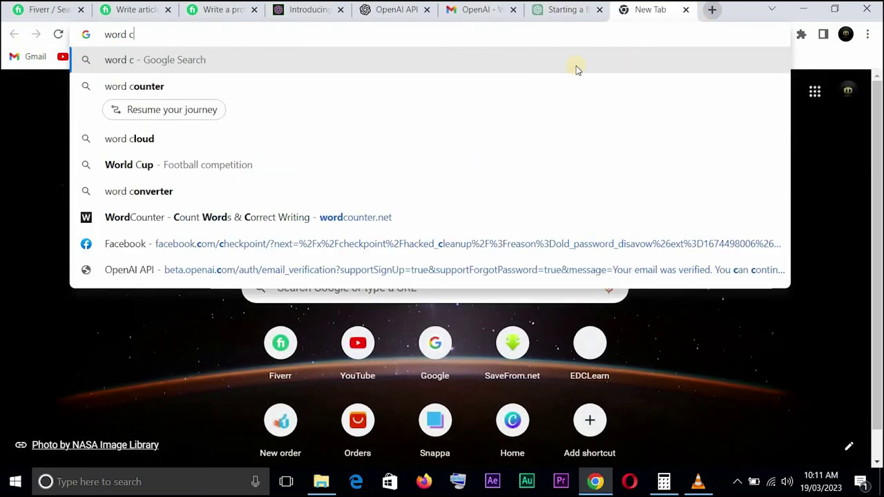
{"action": "left_click", "coordinate": [183, 83]}
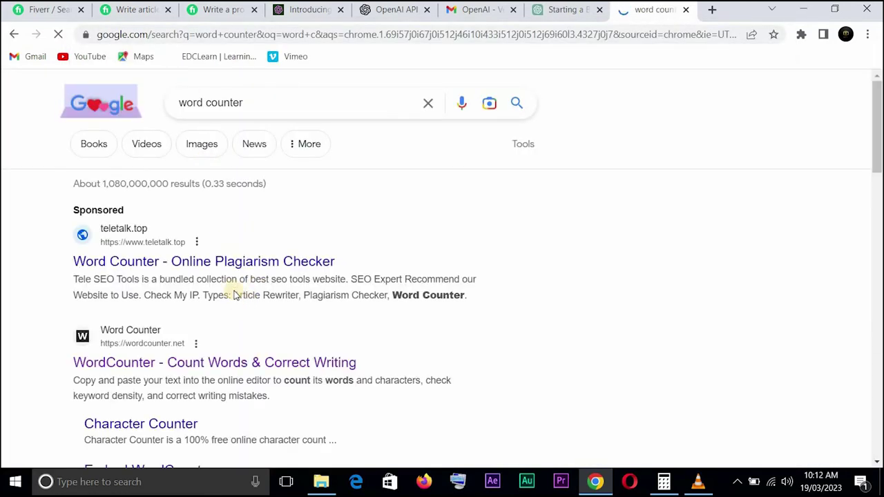
{"action": "left_click", "coordinate": [275, 364]}
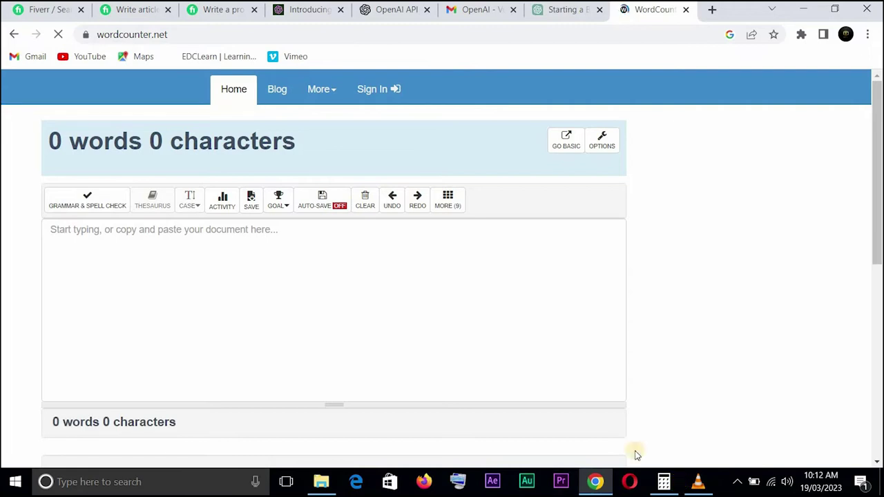
- Back in ChatGPT, select the full business-startup answer for copying
{"action": "left_click", "coordinate": [558, 12]}
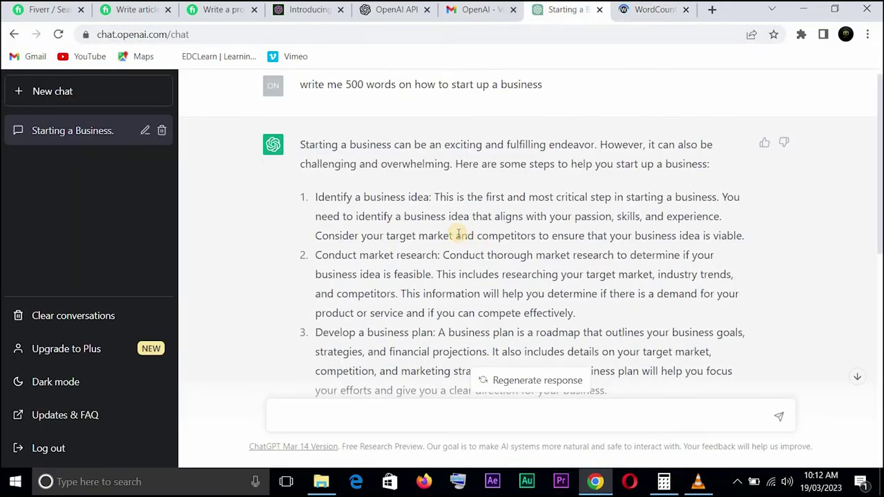
{"action": "key", "text": "ctrl+a"}
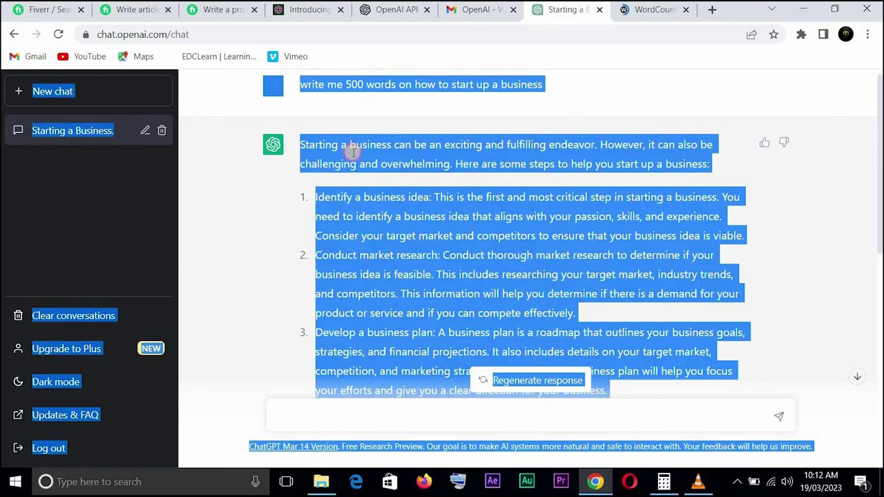
{"action": "left_click", "coordinate": [309, 142]}
{"action": "left_click_drag", "start_coordinate": [299, 146], "coordinate": [610, 404]}
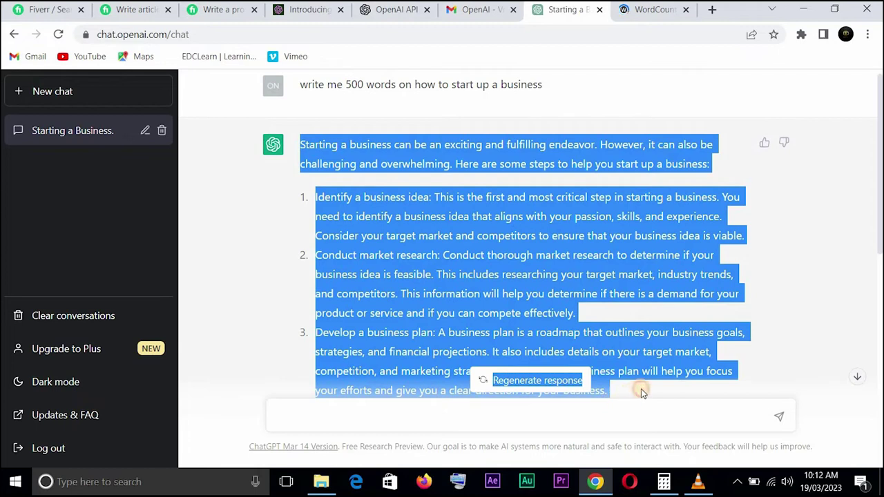
{"action": "left_click", "coordinate": [857, 379]}
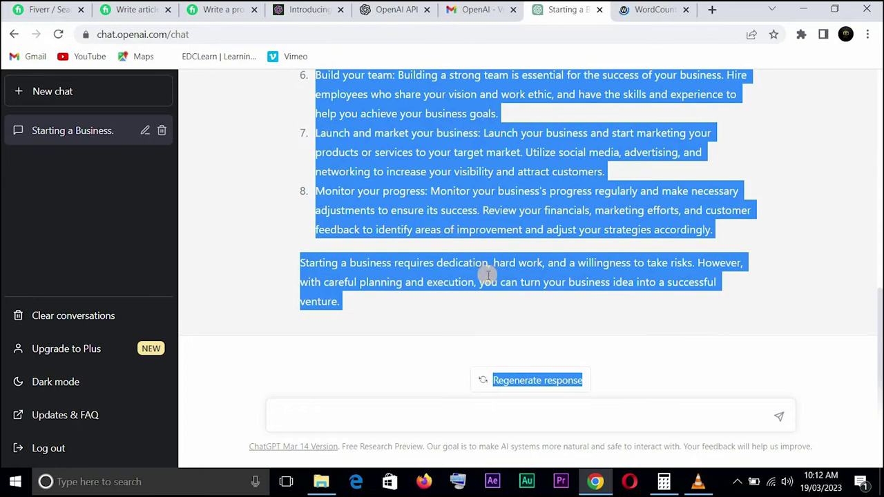
{"action": "left_click", "coordinate": [333, 284]}
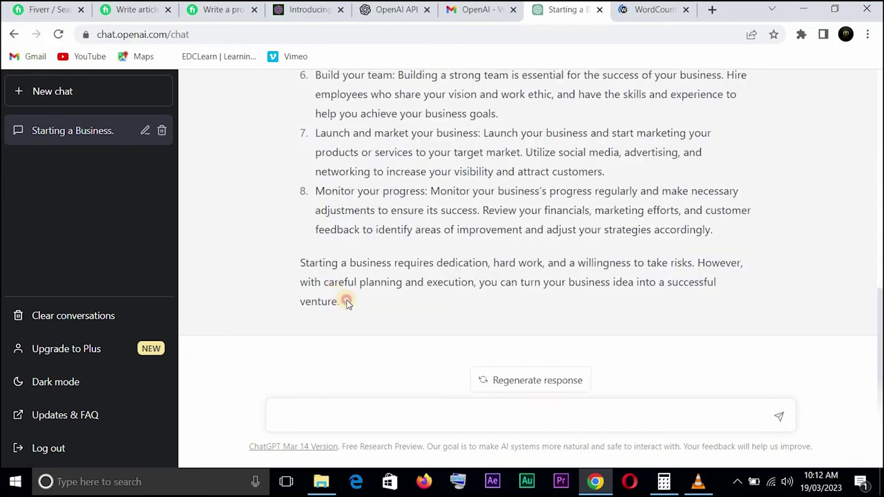
{"action": "left_click_drag", "start_coordinate": [307, 265], "coordinate": [291, 162]}
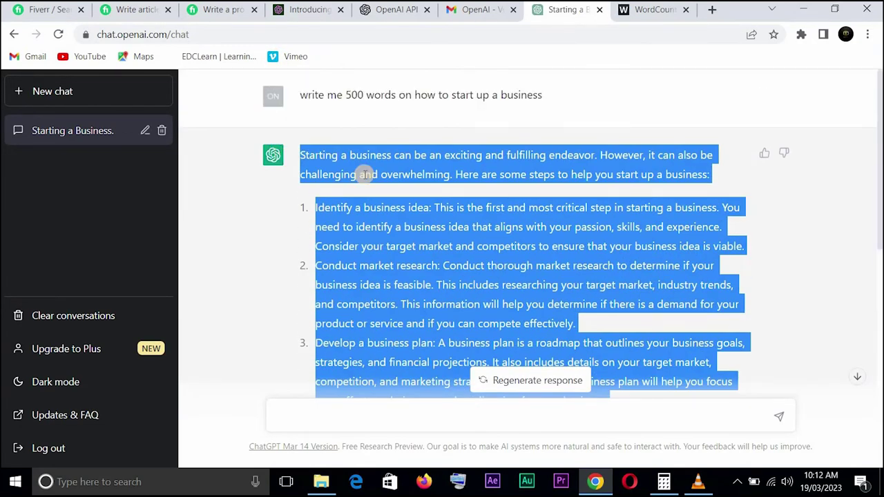
- Paste the answer into WordCounter, which reports 381 words and 2,482 characters
{"action": "left_click", "coordinate": [645, 10]}
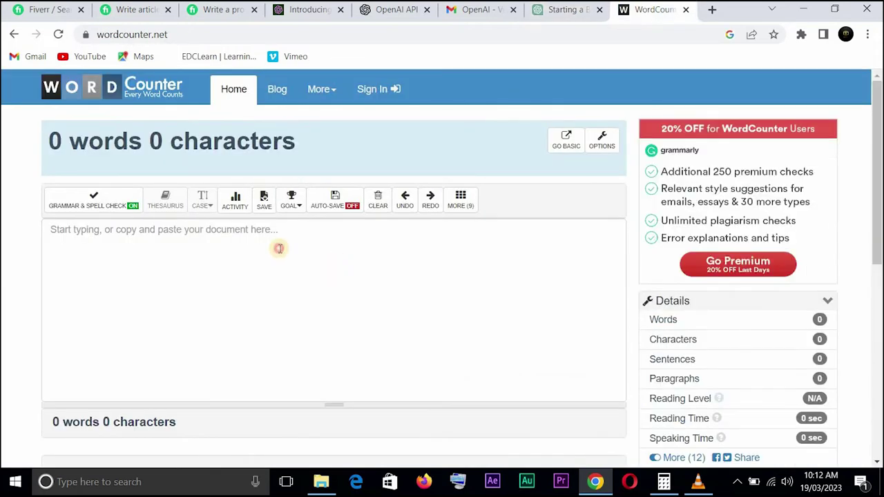
{"action": "left_click", "coordinate": [240, 234]}
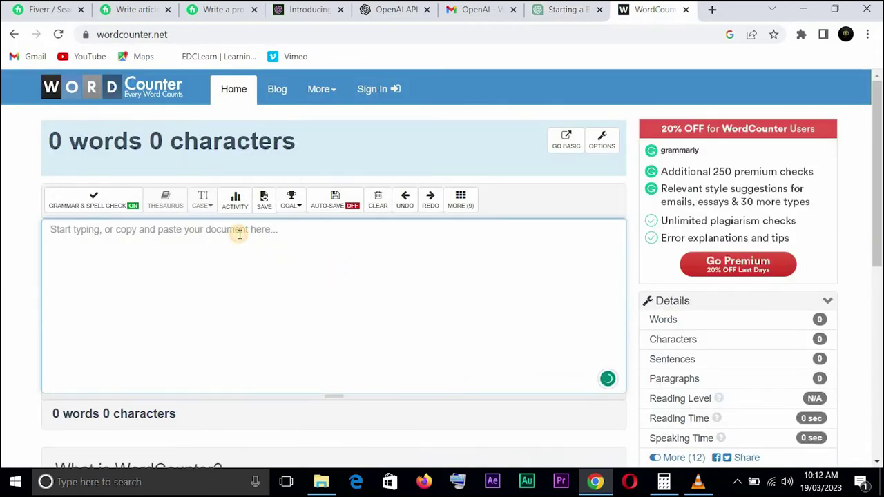
{"action": "key", "text": "ctrl+v"}
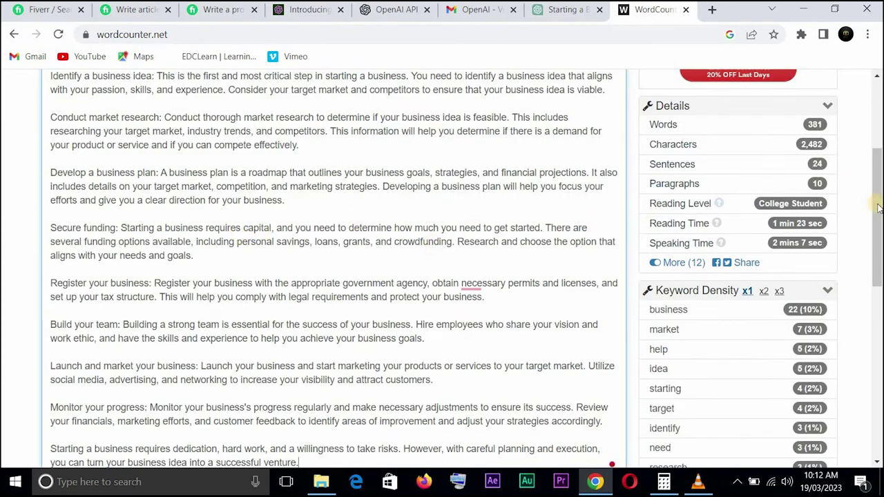
{"action": "left_click_drag", "start_coordinate": [876, 203], "coordinate": [878, 124]}
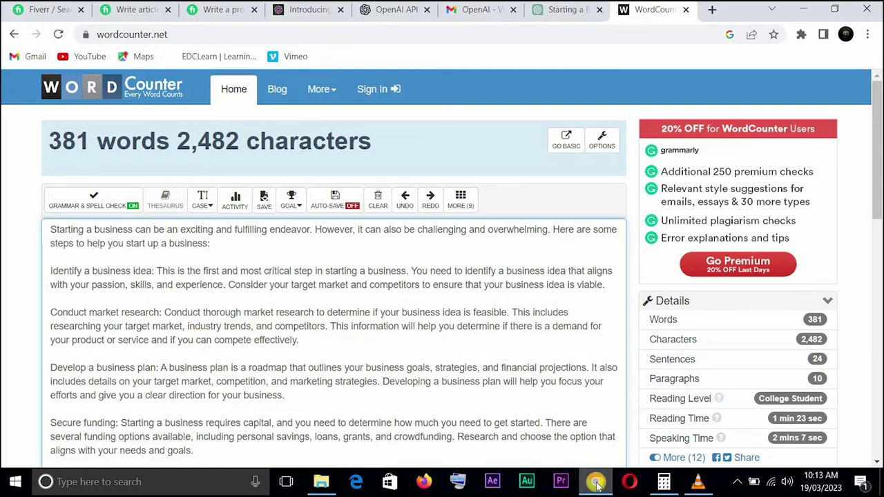
{"action": "mouse_move", "coordinate": [598, 486]}
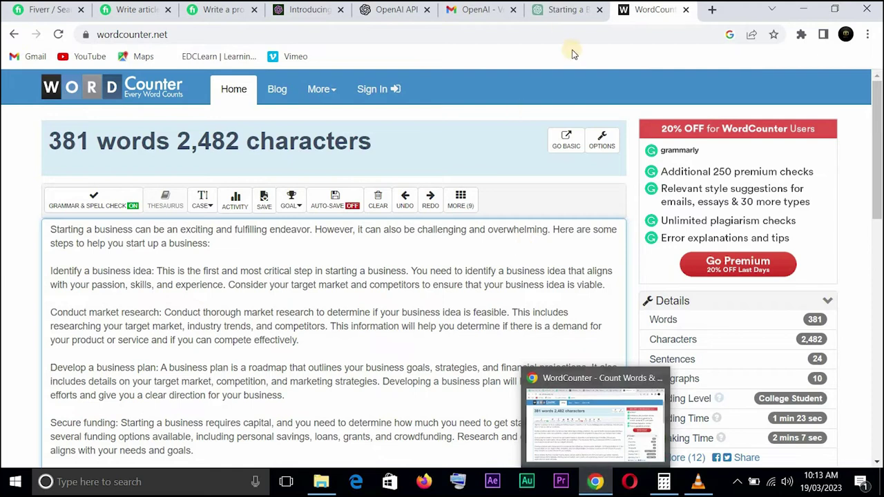
- Return to ChatGPT, clear the selection, and go Back to load a new blank chat
{"action": "left_click", "coordinate": [564, 13]}
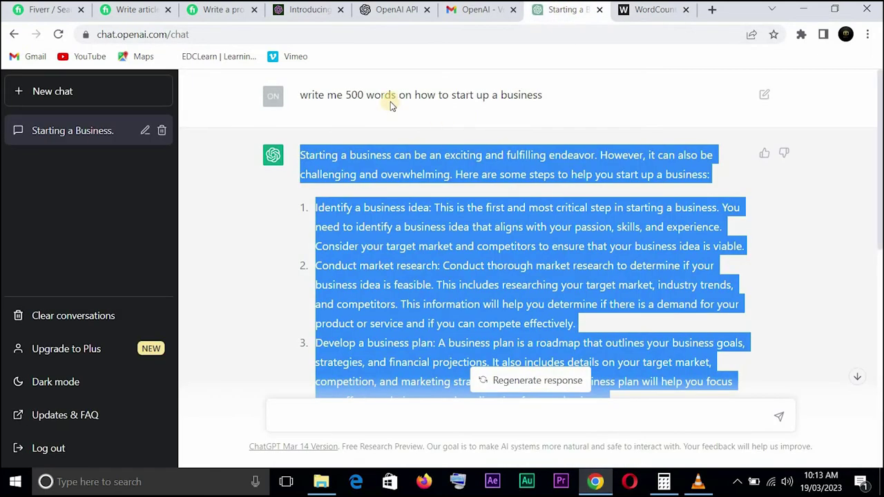
{"action": "left_click", "coordinate": [353, 97]}
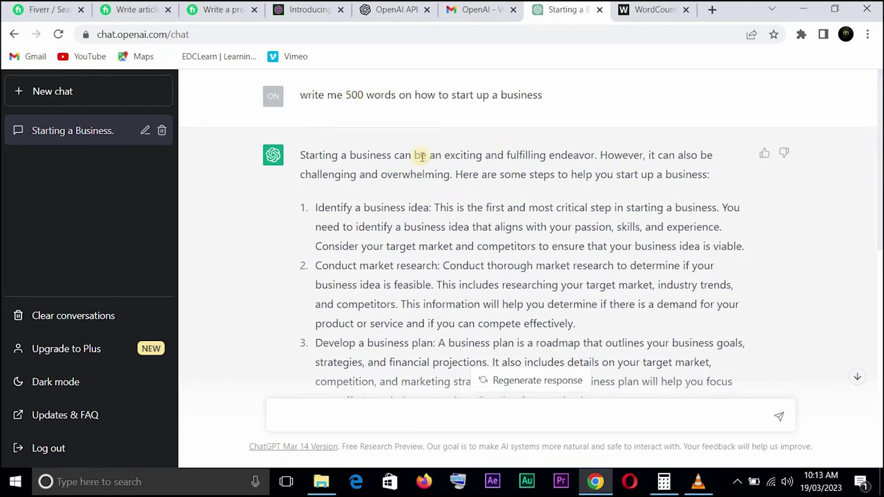
{"action": "left_click", "coordinate": [14, 35]}
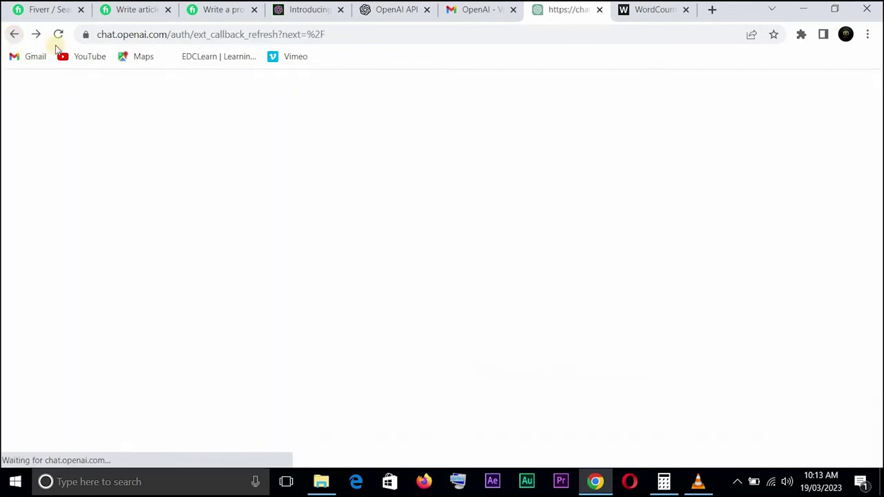
- Send the prompt 'write me 600 words on how to start up a business'
{"action": "left_click", "coordinate": [475, 415]}
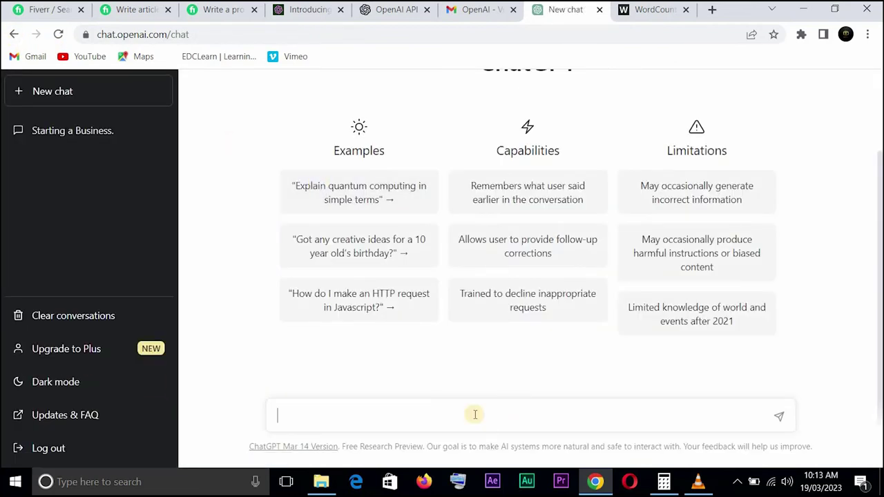
{"action": "type", "text": "write me"}
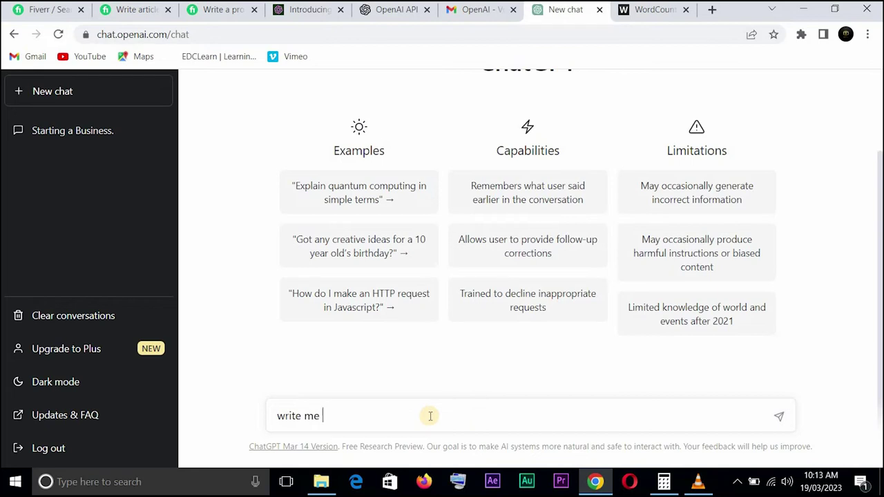
{"action": "type", "text": " 600 words on how to"}
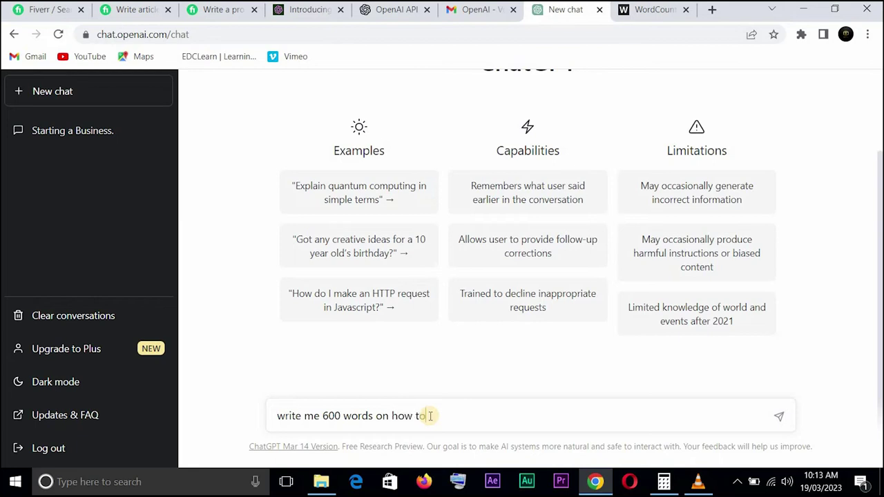
{"action": "type", "text": " start up a business"}
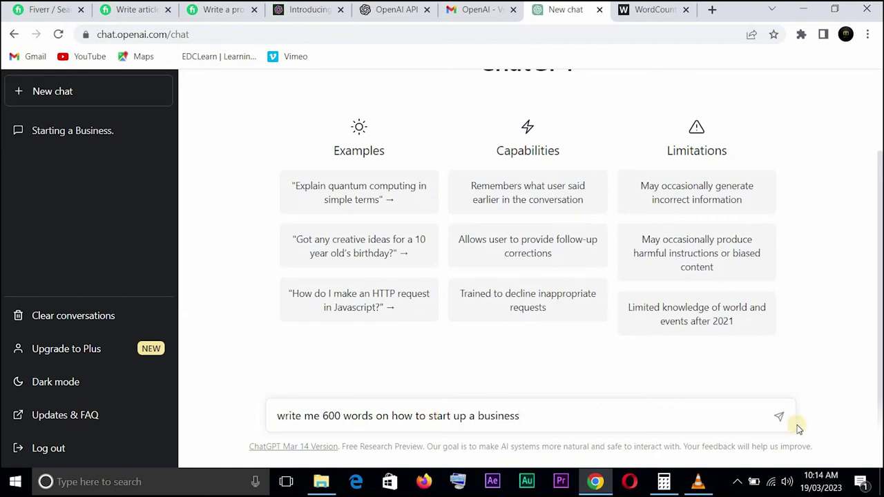
{"action": "left_click", "coordinate": [779, 422]}
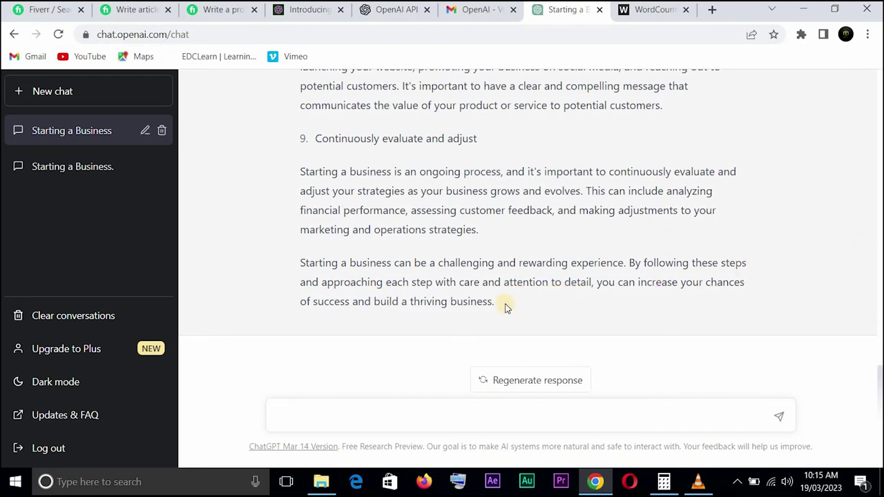
- Select the 600-word answer and switch back to the WordCounter tab
{"action": "left_click_drag", "start_coordinate": [501, 308], "coordinate": [298, 158]}
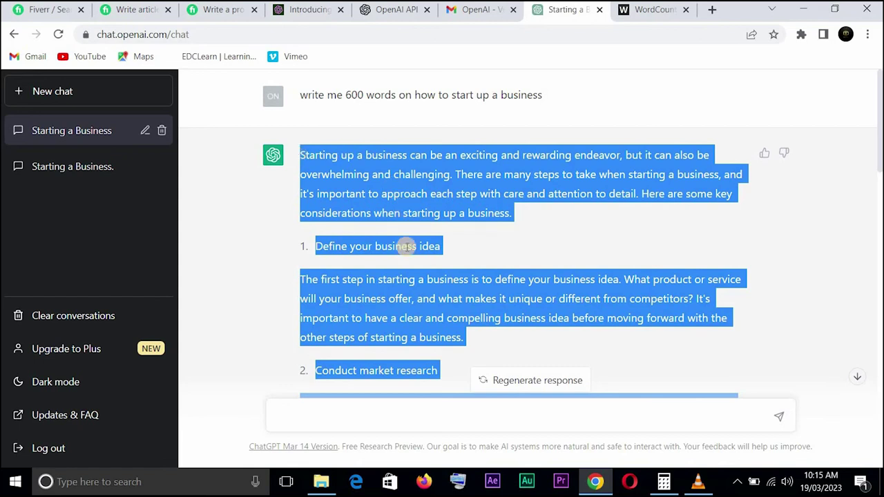
{"action": "left_click", "coordinate": [406, 289]}
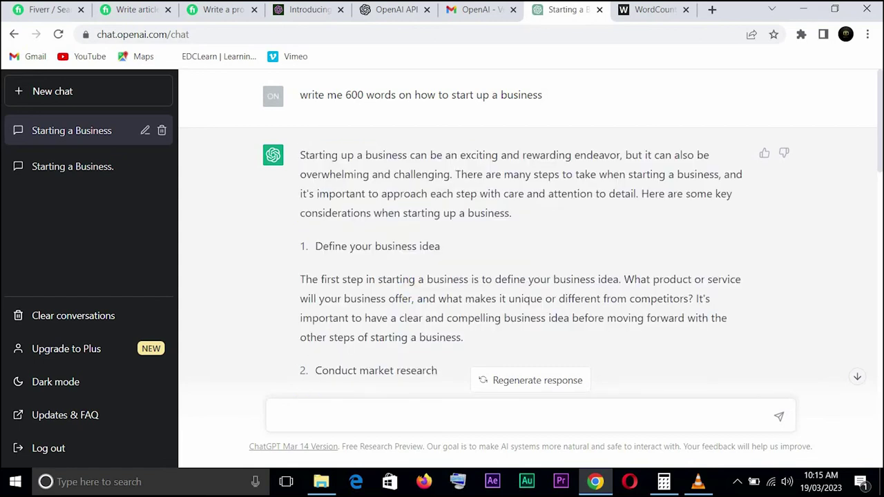
{"action": "left_click", "coordinate": [645, 11]}
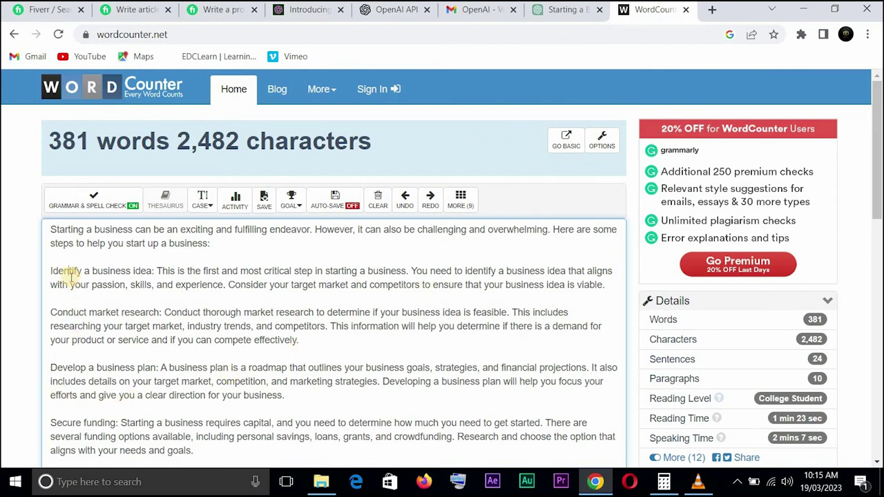
- Count the 600-word answer in WordCounter (581 words, 3,727 characters), then return to the ChatGPT chat
{"action": "key", "text": "ctrl+a"}
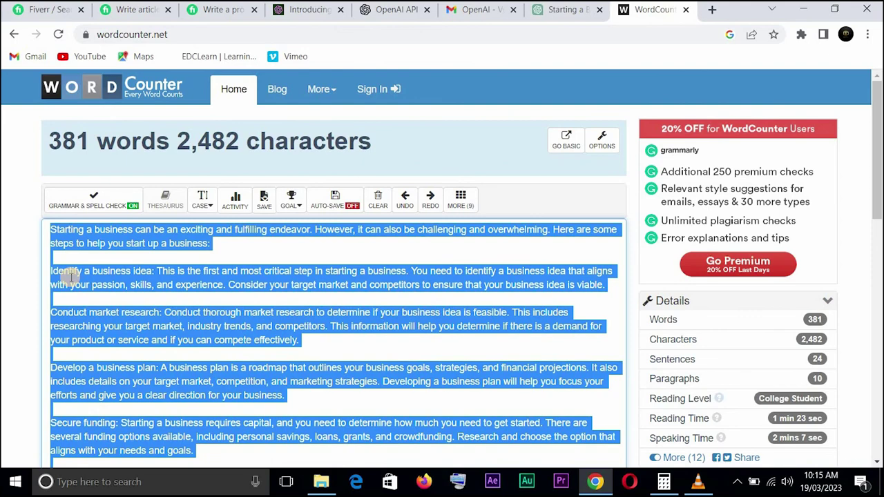
{"action": "key", "text": "Right"}
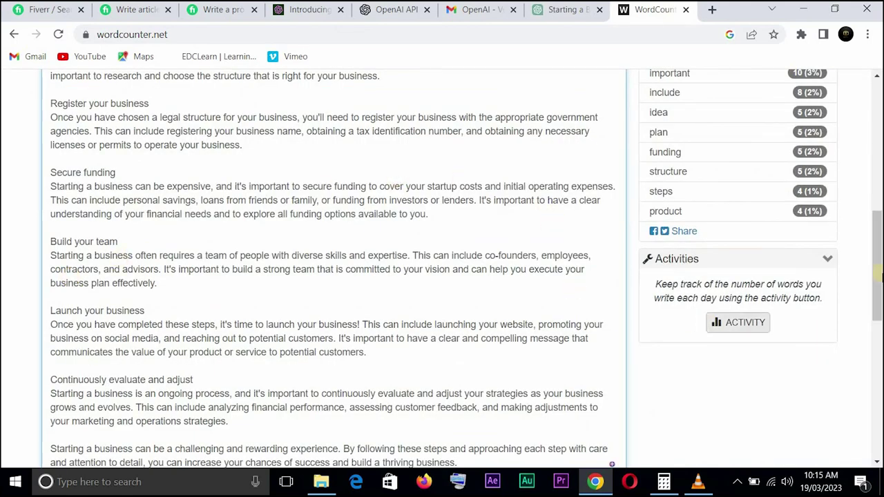
{"action": "left_click", "coordinate": [875, 107]}
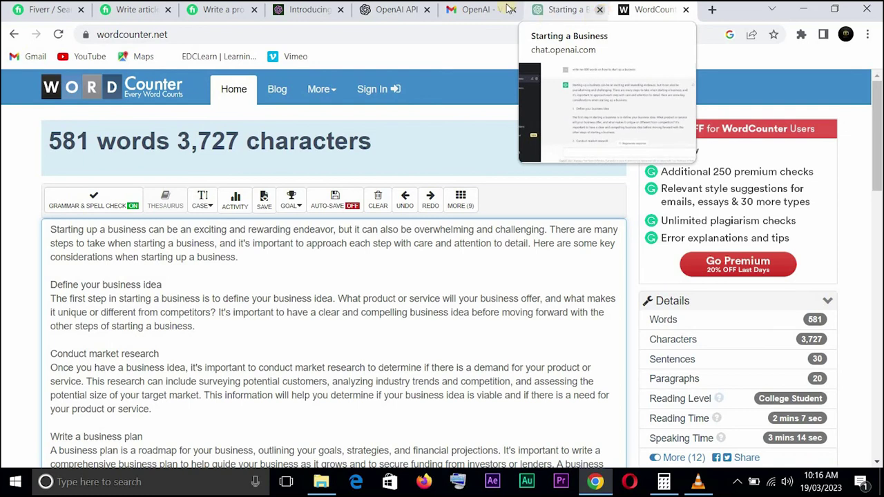
{"action": "left_click", "coordinate": [565, 11]}
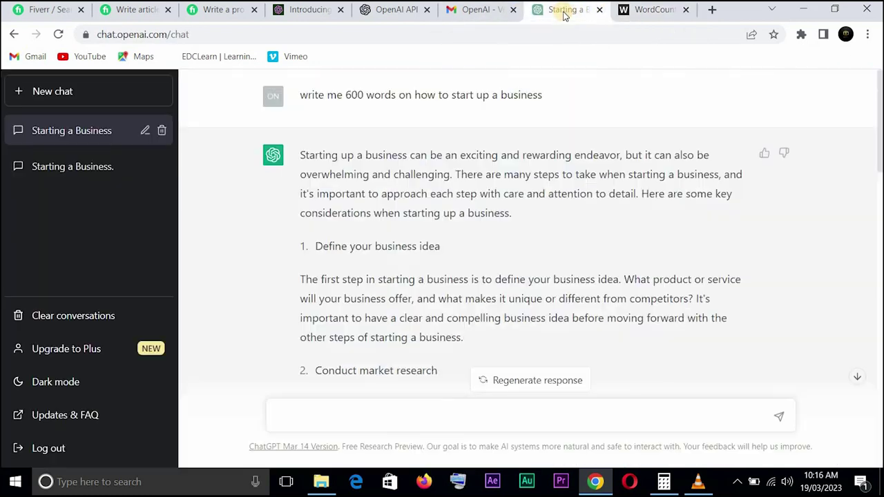